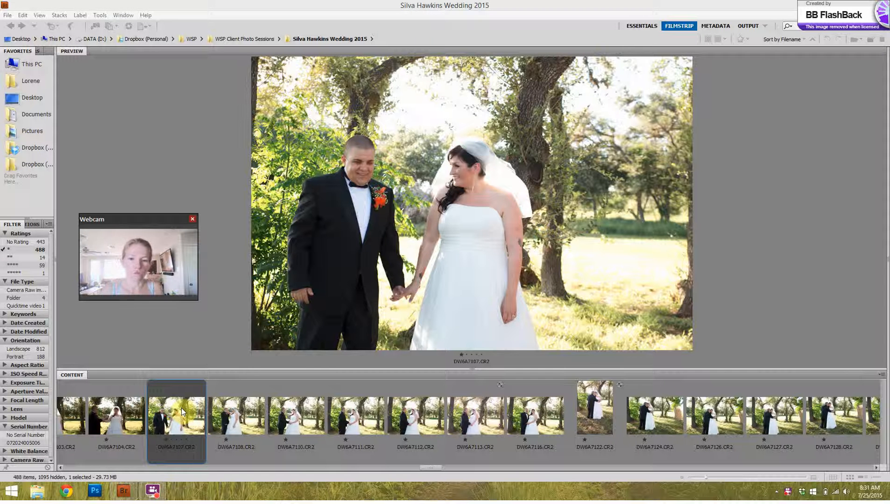
- Open DW6A7107.CR2 for raw editing and set its Tint to +27 and Exposure to +0.15
double_click(182, 407)
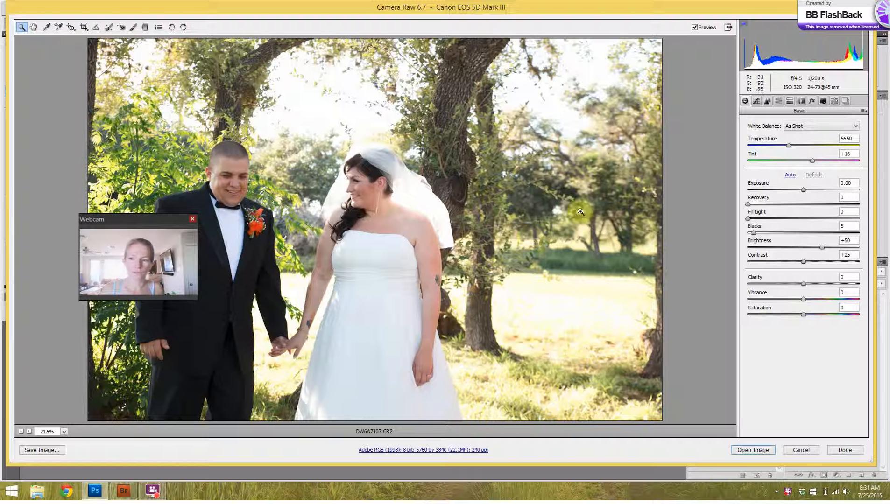
left_click(812, 165)
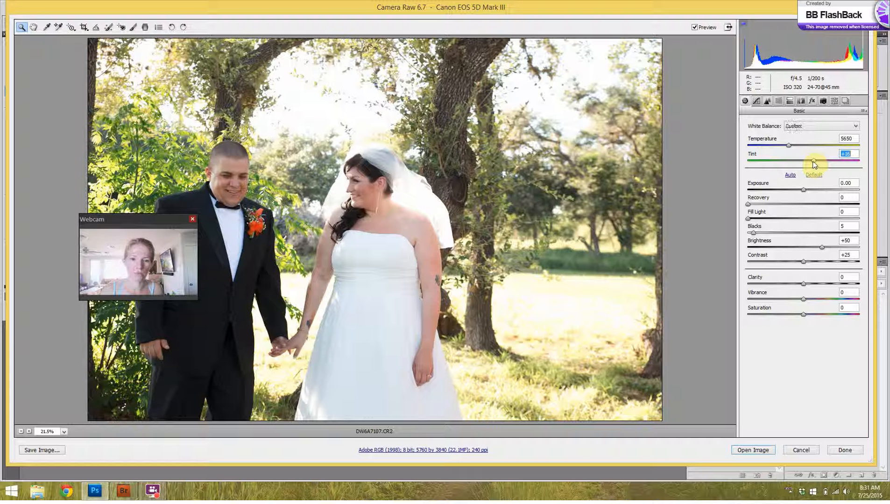
left_click_drag(813, 163, 815, 163)
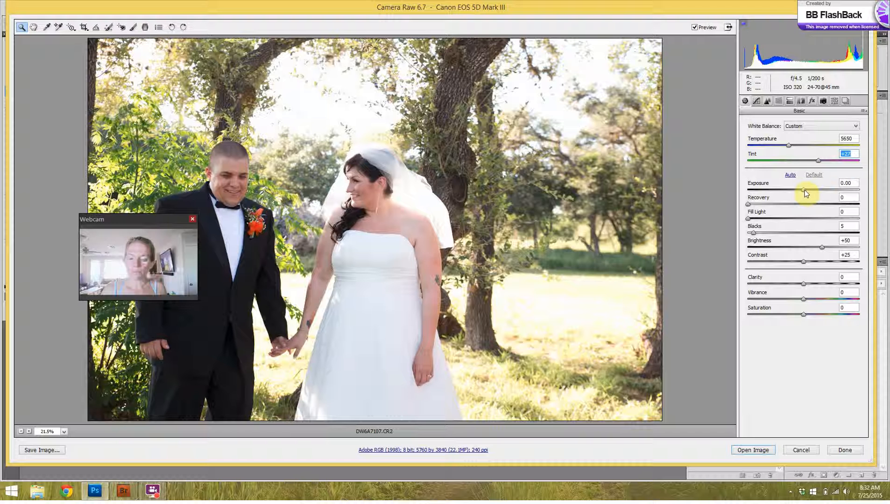
left_click_drag(803, 190, 805, 192)
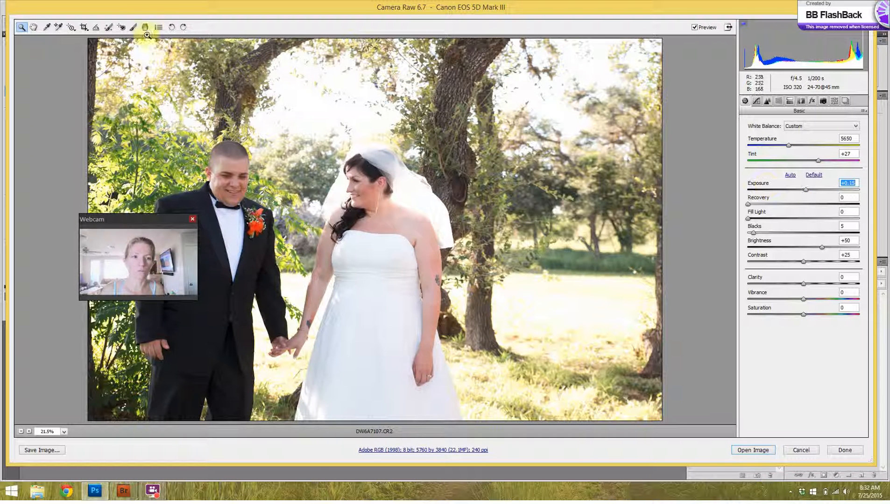
- Set the Adjustment Brush exposure to +1.50 and paint across the area between the groom's and bride's faces
left_click(133, 28)
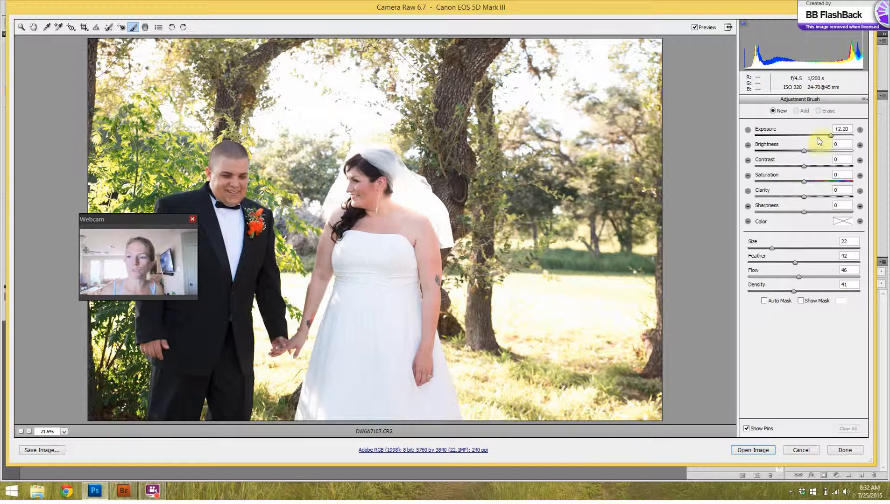
left_click(838, 129)
left_click_drag(825, 136, 821, 138)
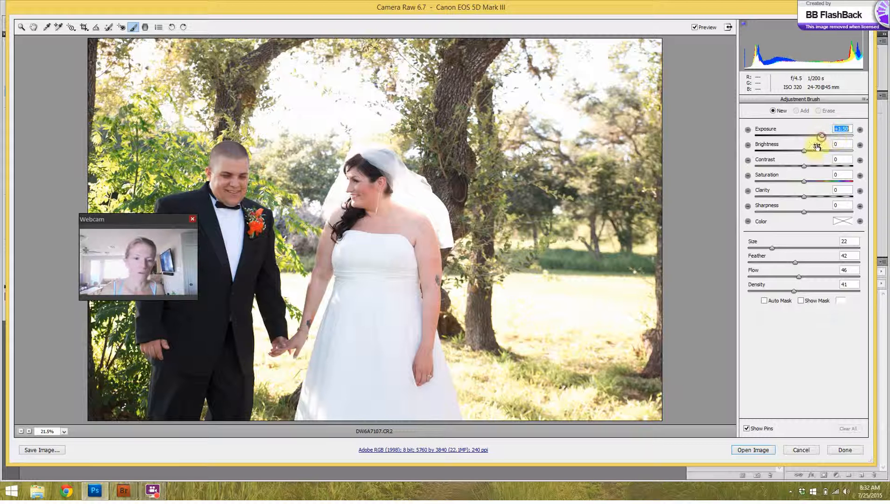
mouse_move(254, 211)
left_mouse_down()
mouse_move(257, 183)
mouse_move(262, 256)
mouse_move(313, 272)
mouse_move(351, 261)
mouse_move(347, 208)
left_mouse_up()
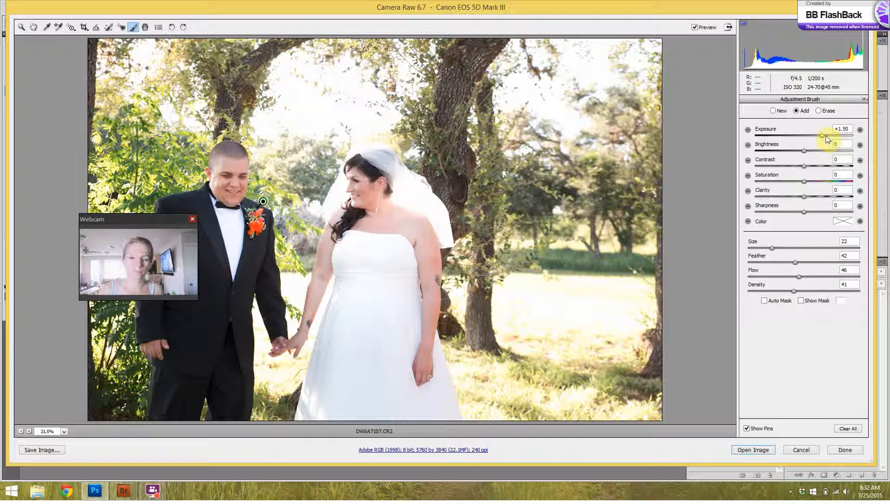
- Raise the brush adjustment's exposure to +2.10 and paint over the bride's arm beside the tree trunk
mouse_move(821, 136)
left_mouse_down()
mouse_move(766, 142)
mouse_move(864, 144)
mouse_move(821, 144)
left_mouse_up()
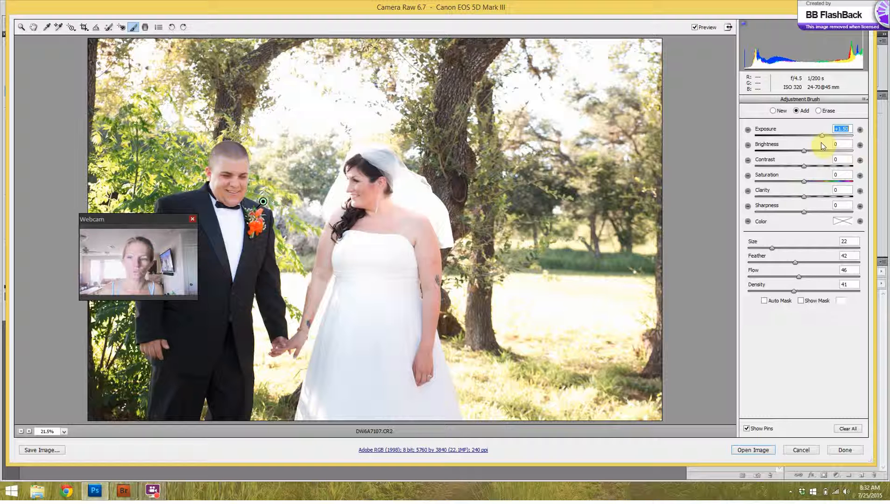
left_click_drag(819, 144, 829, 145)
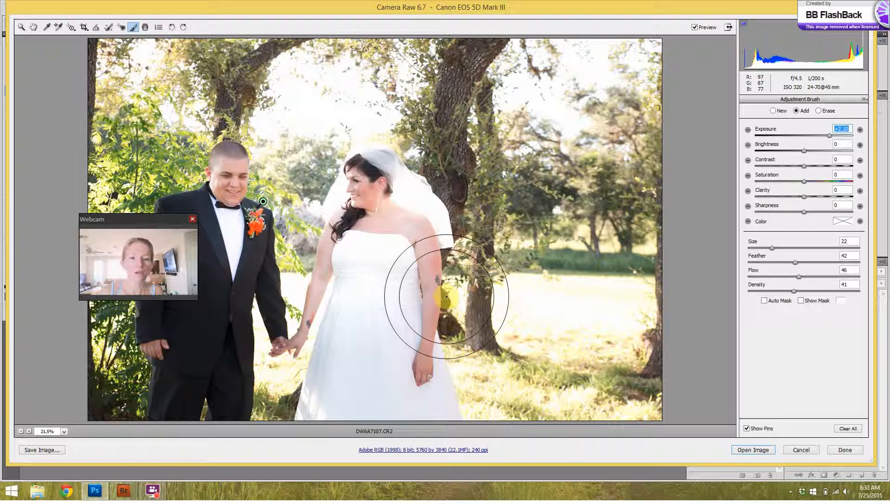
left_click_drag(446, 297, 457, 275)
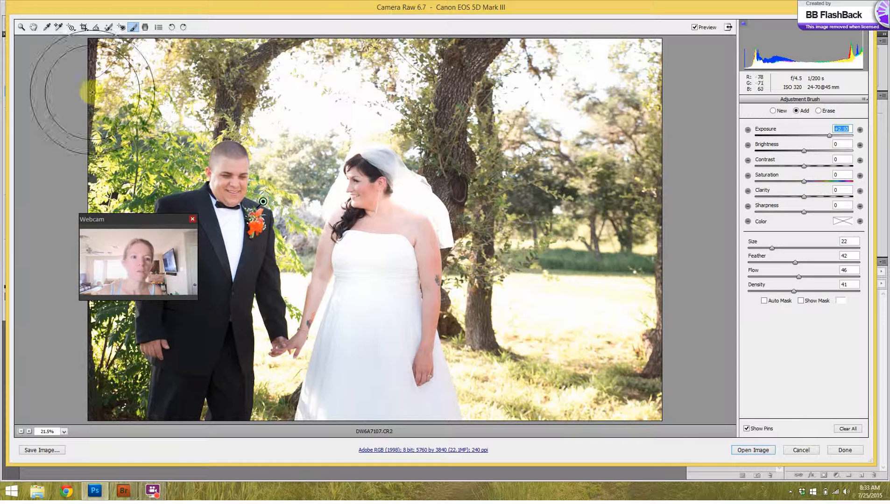
- Return to the basic adjustments and set Fill Light to 20 and Contrast to +44
left_click(34, 28)
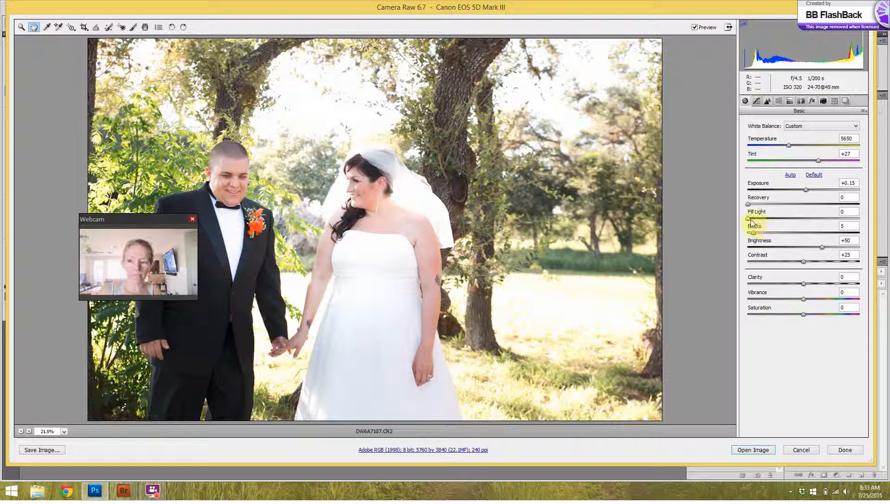
left_click_drag(749, 220, 772, 222)
left_click_drag(804, 264, 817, 264)
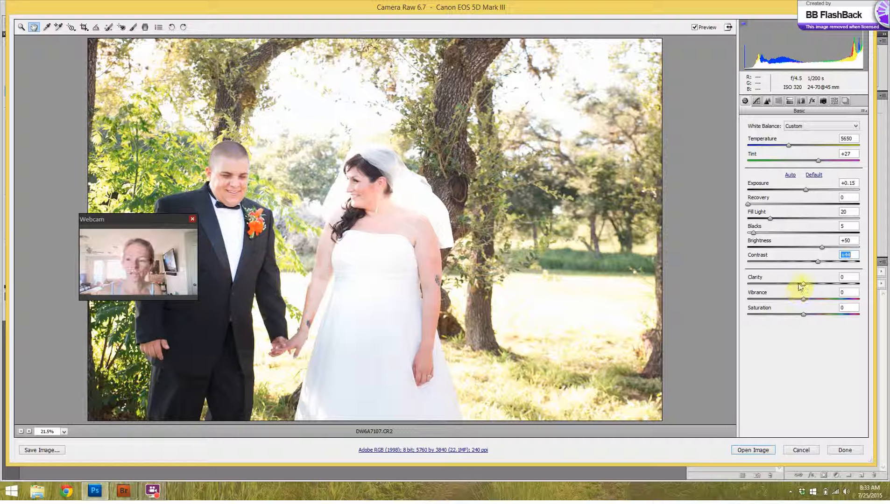
- Try strong positive Clarity, then soften the photo by setting Clarity to -9
left_click(801, 284)
left_click_drag(801, 285, 864, 284)
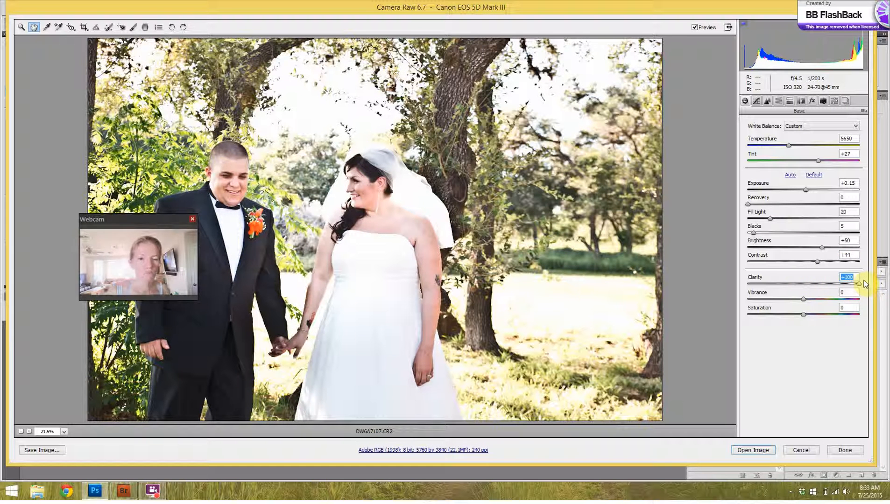
left_click_drag(863, 281, 818, 286)
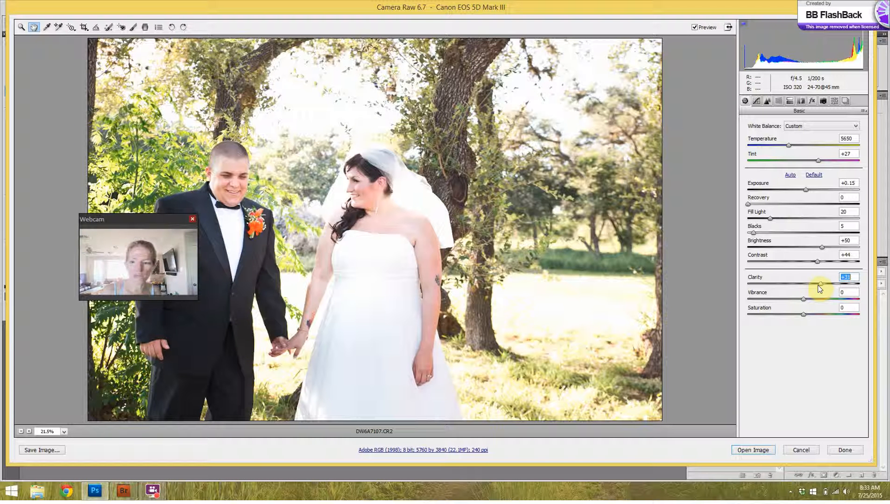
left_click_drag(820, 288, 797, 297)
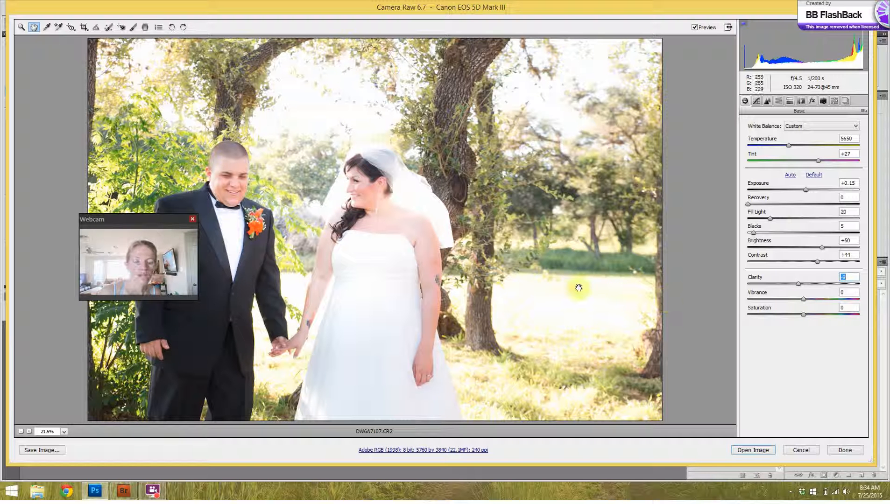
- Examine the bride's face and skin up close to check the softening
left_click(365, 194, "ctrl")
left_click(365, 195, "ctrl")
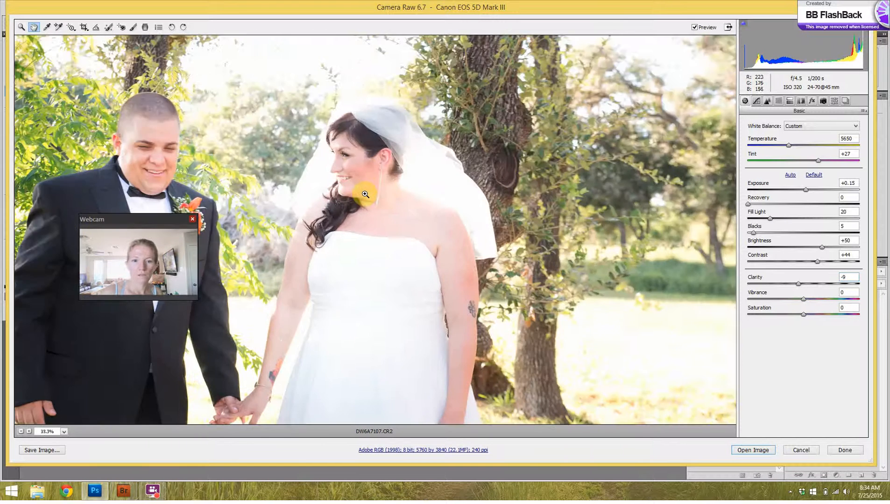
left_click(365, 195, "ctrl")
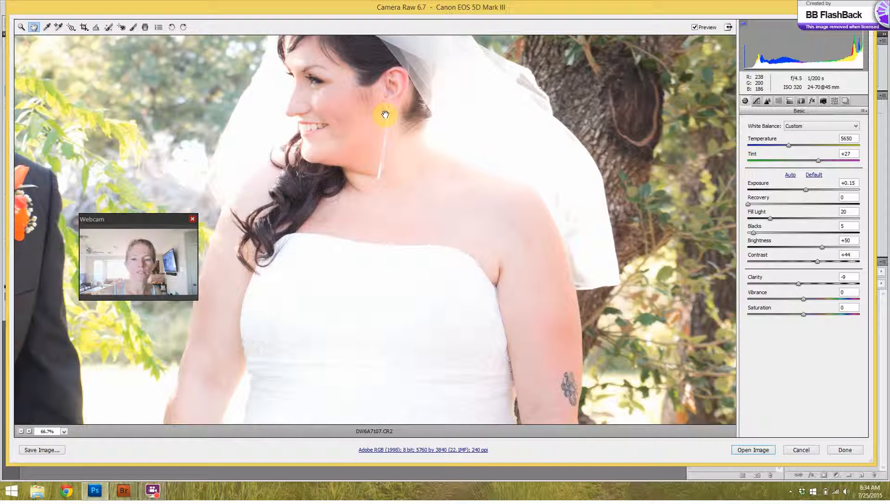
left_click(539, 138, "alt")
left_click(538, 138, "alt")
left_click(538, 138, "alt")
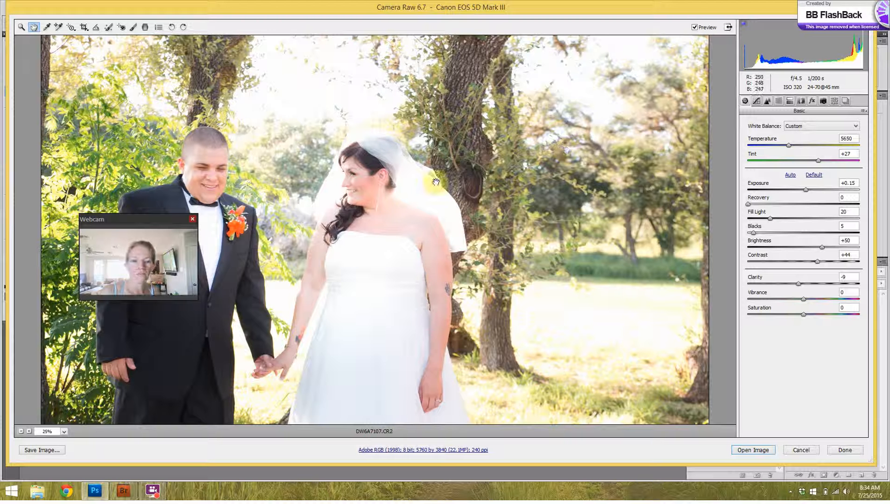
- Adjust the parametric tone curve to Highlights +8, Lights +1, Darks -14 and Shadows -38
left_click(757, 102)
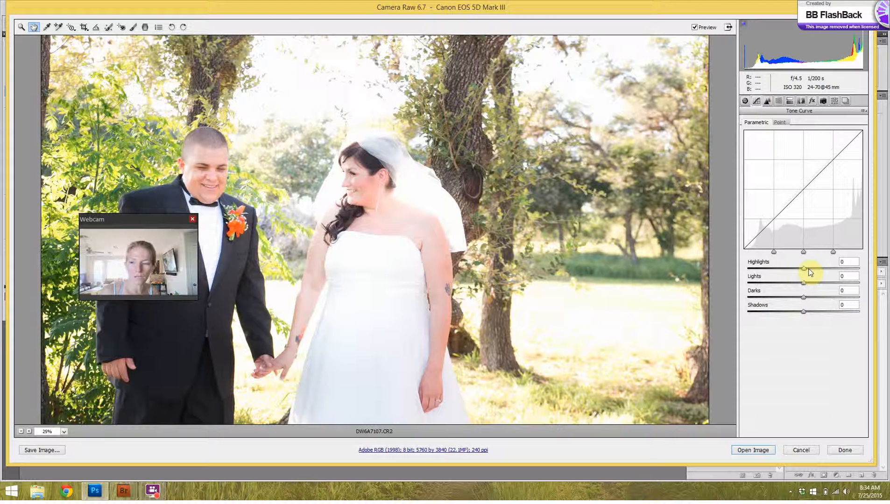
mouse_move(807, 269)
left_mouse_down()
mouse_move(816, 285)
mouse_move(807, 286)
left_mouse_up()
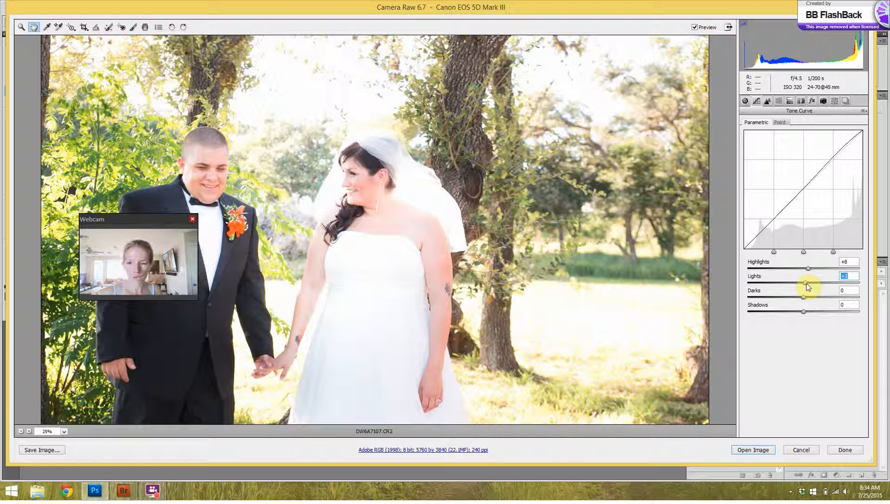
left_click_drag(807, 287, 784, 314)
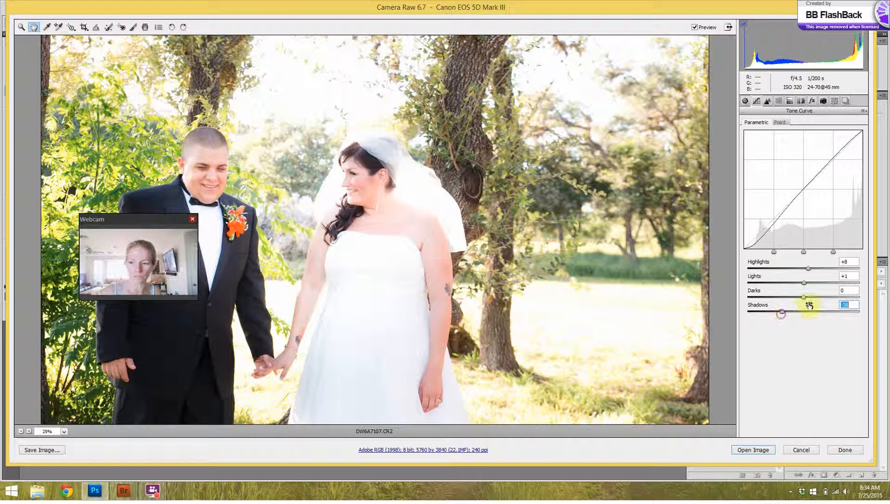
left_click_drag(803, 297, 794, 300)
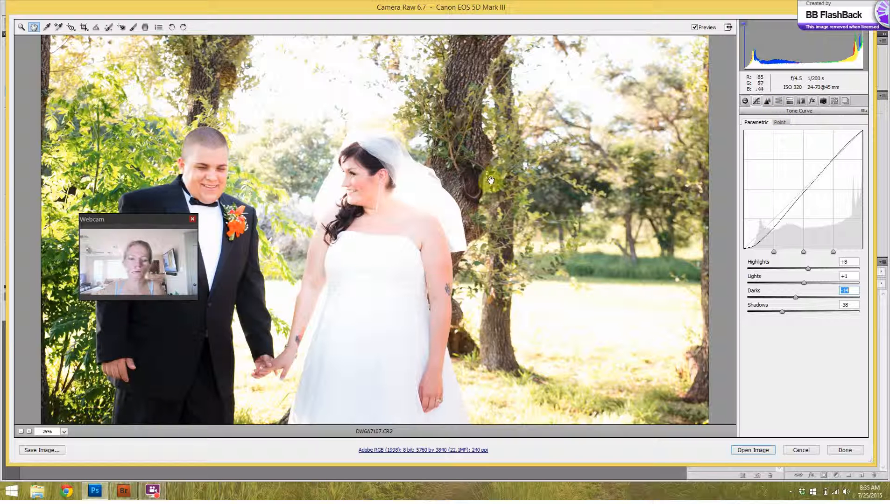
key("ctrl+minus")
key("ctrl+minus")
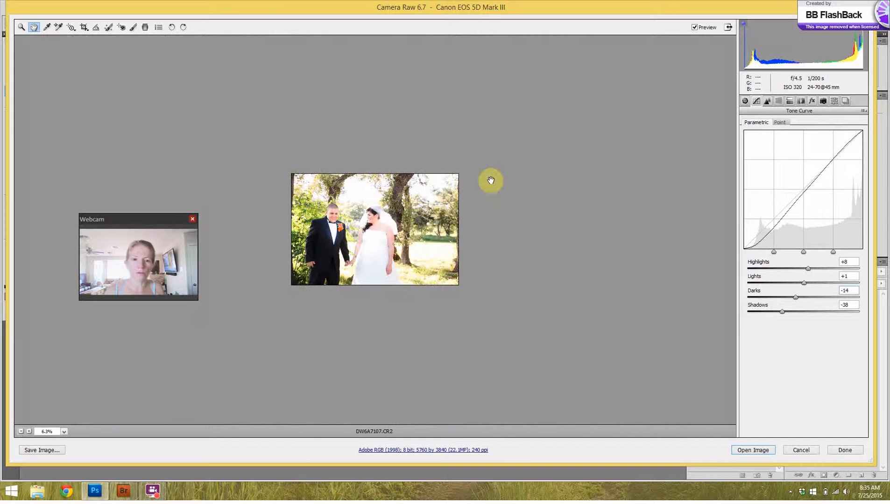
key("ctrl+plus")
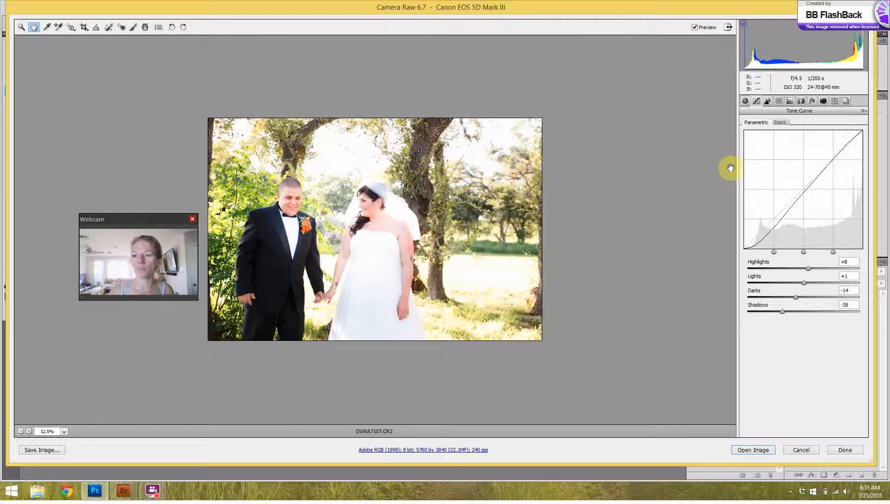
- Save all current settings as a new preset named "Soft and Bright in Green"
left_click(837, 101)
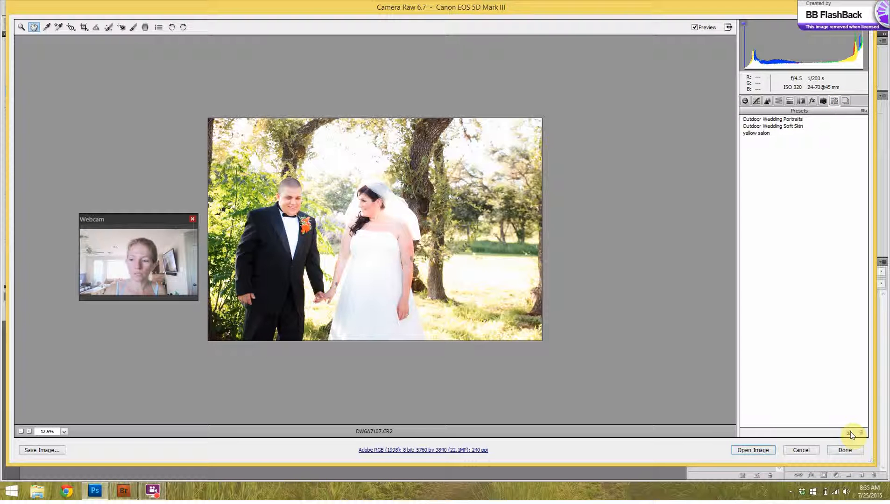
left_click(849, 433)
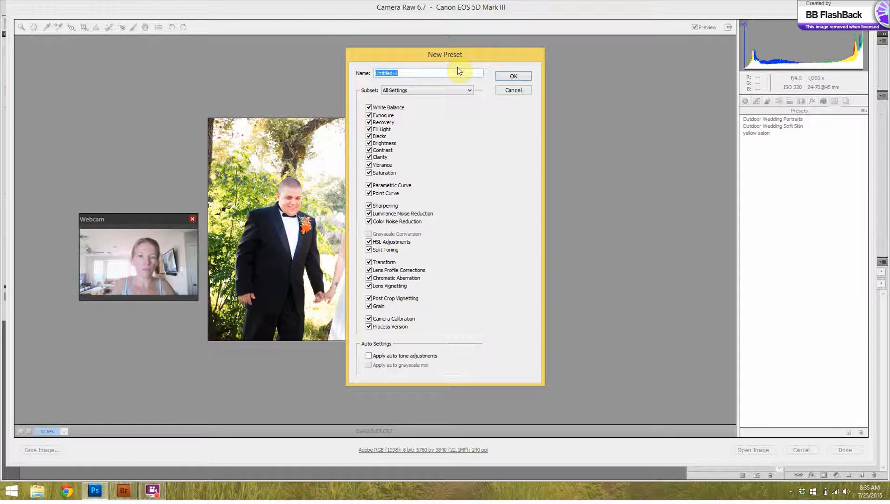
type("Light")
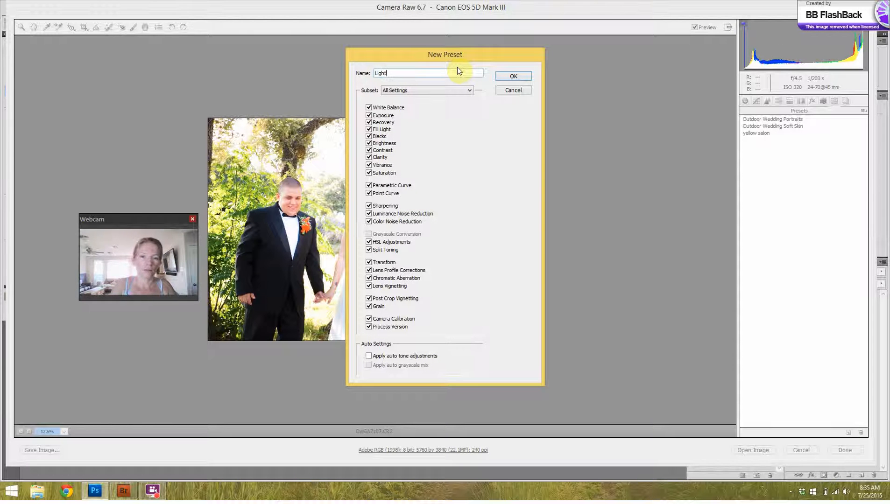
key("BackSpace")
key("BackSpace")
key("BackSpace")
key("BackSpace")
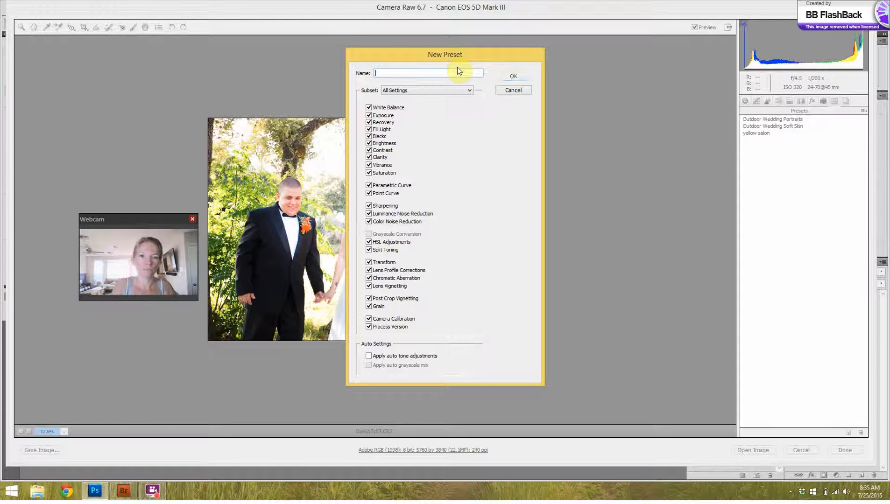
type("Soft and Bright")
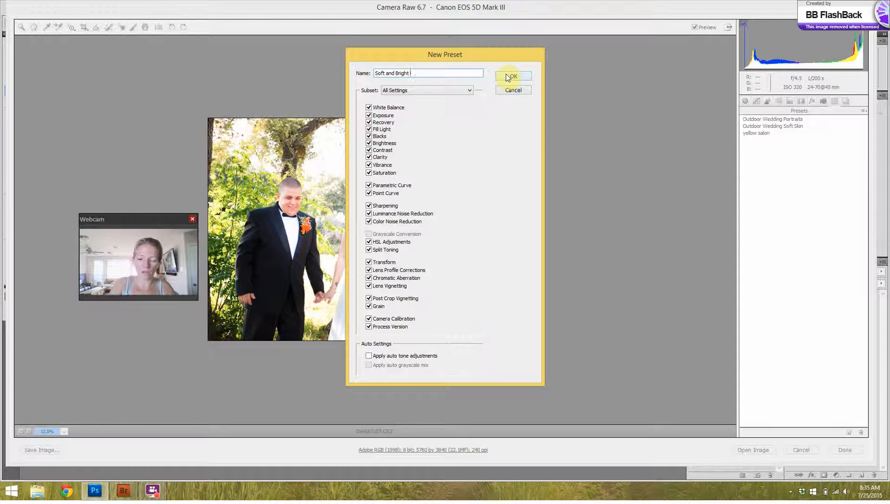
type(" in a ")
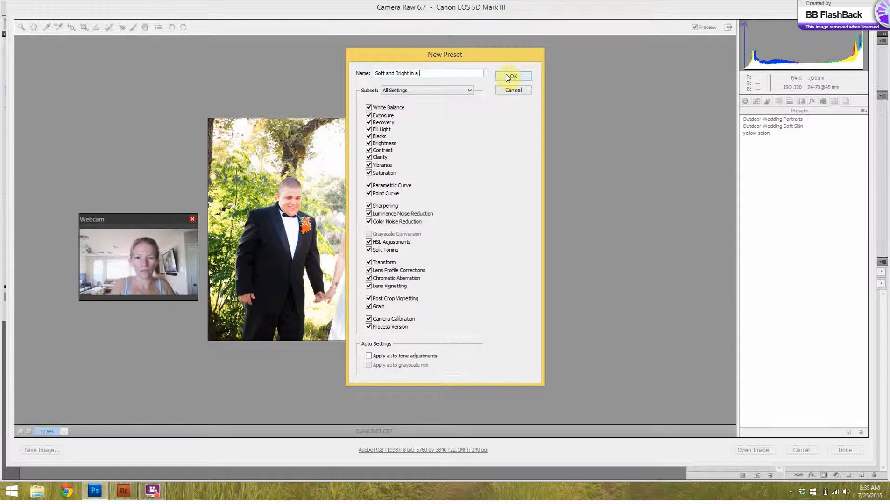
type("Green")
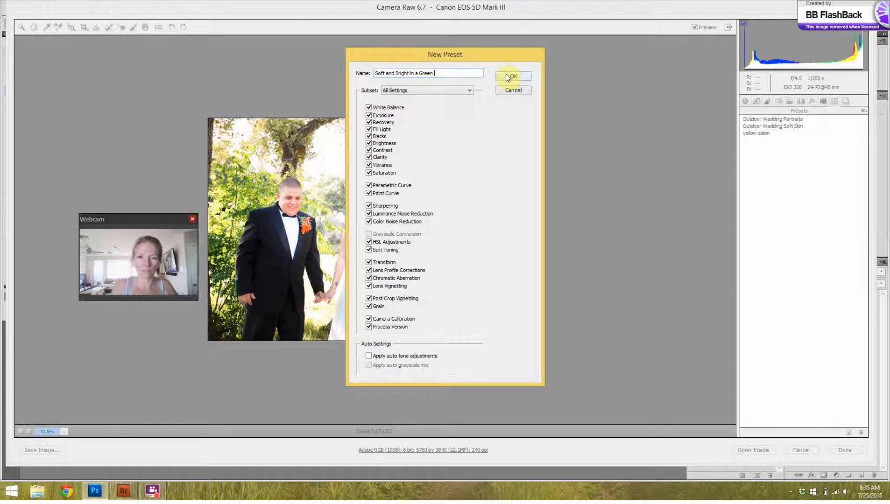
key("BackSpace")
key("BackSpace")
key("BackSpace")
key("BackSpace")
key("BackSpace")
key("BackSpace")
key("BackSpace")
key("BackSpace")
key("BackSpace")
key("BackSpace")
key("BackSpace")
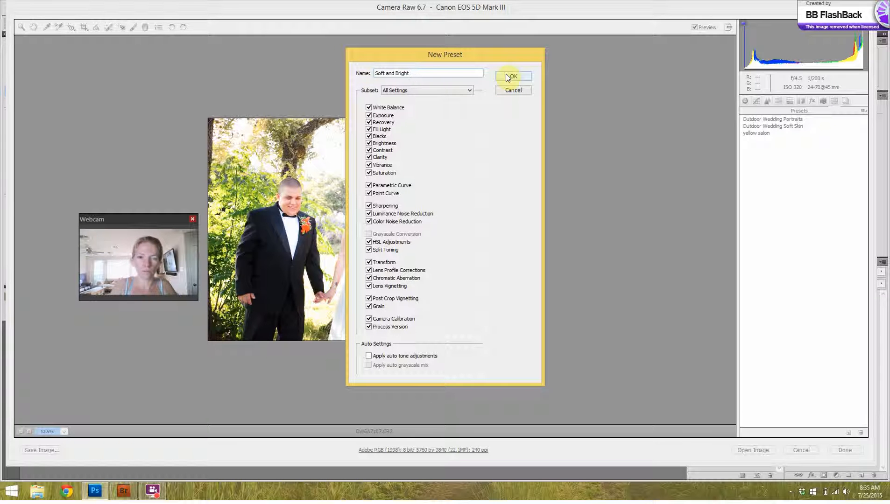
type("i")
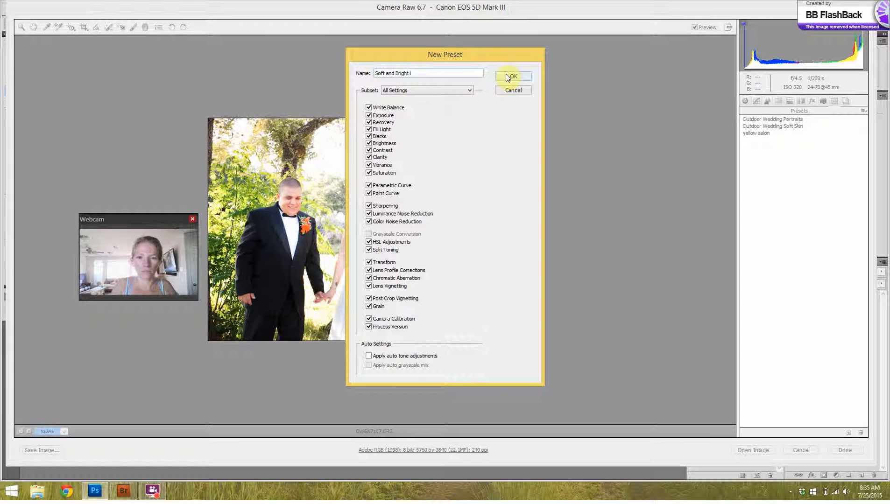
type("n Green")
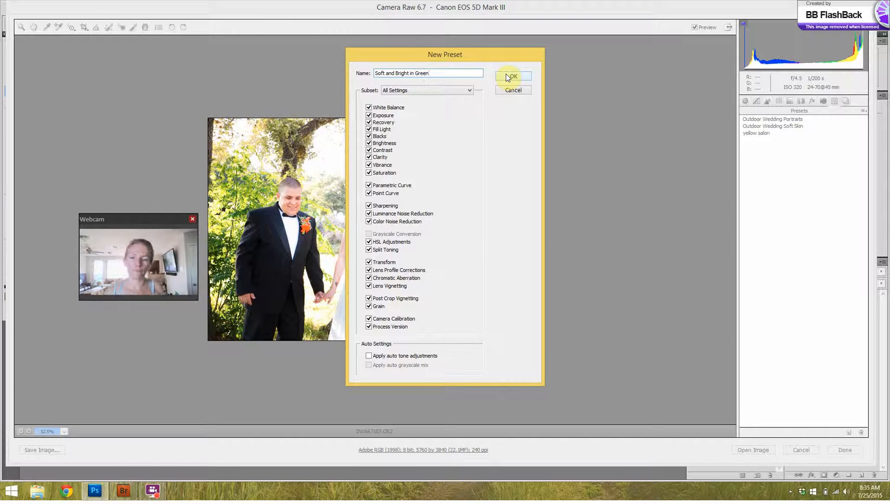
left_click(509, 77)
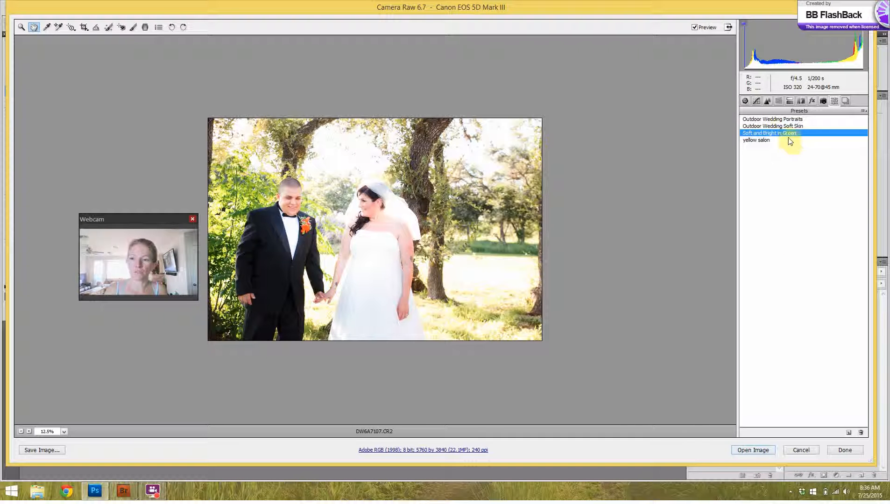
- Open the edited photo in Photoshop, and open DW6A7110.CR2 from Bridge in Camera Raw
left_click(757, 451)
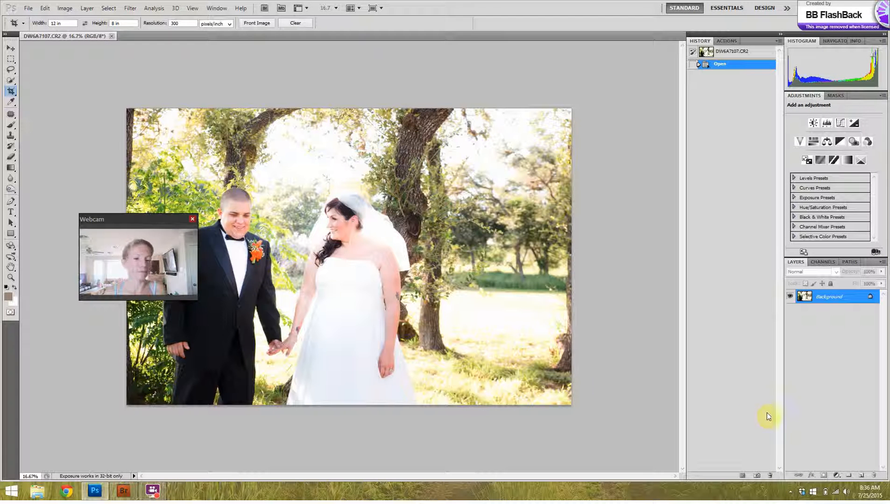
left_click(122, 491)
key("Right")
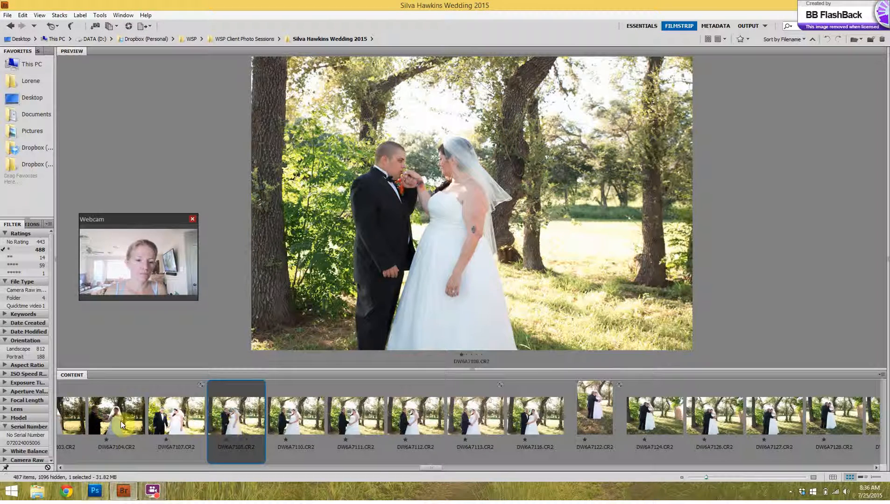
left_click(307, 414)
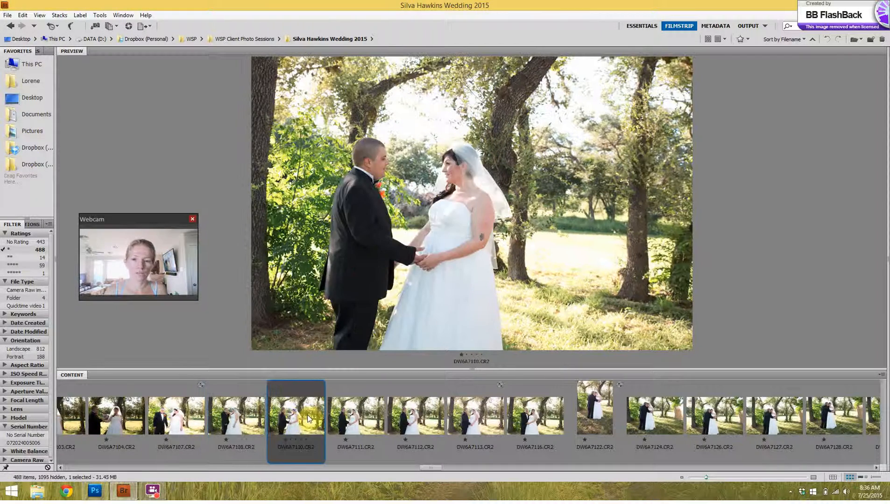
double_click(307, 416)
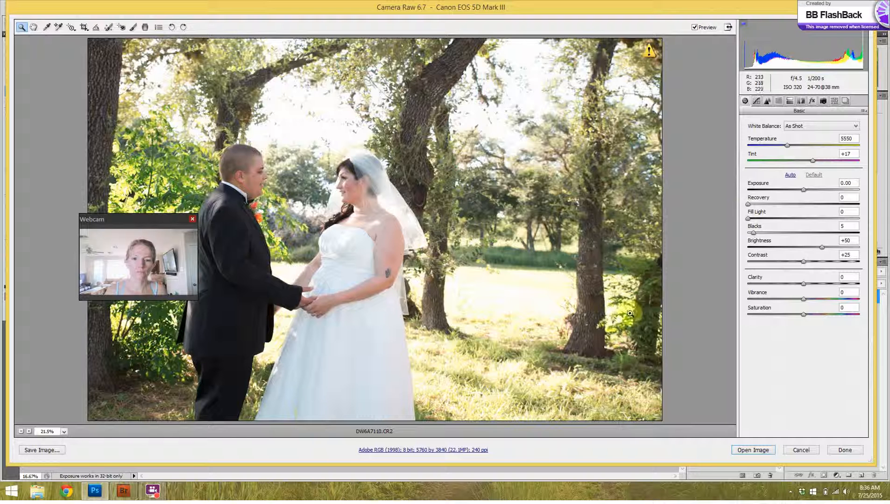
- Apply the saved preset "Soft and Bright in Green" to the photo of the couple facing each other
left_click(837, 100)
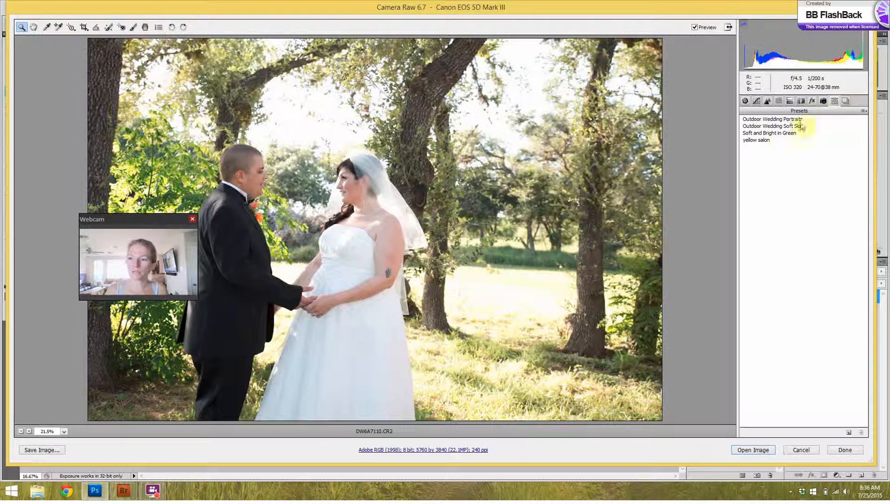
left_click(778, 134)
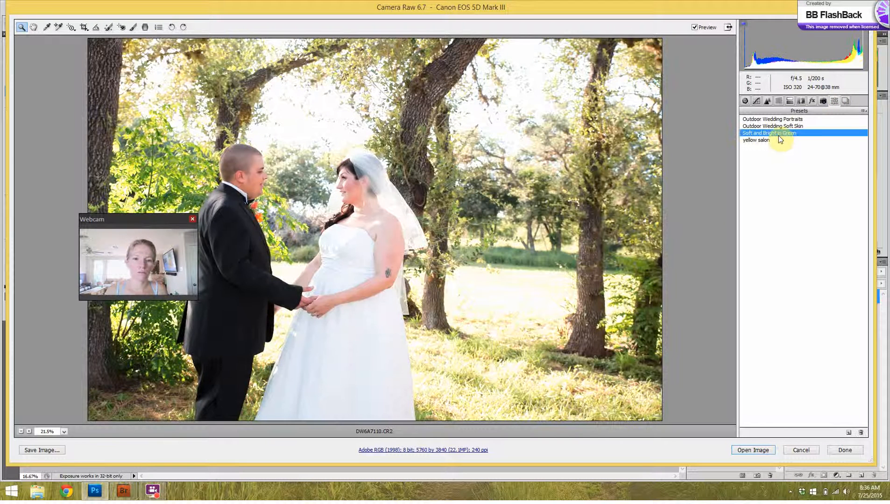